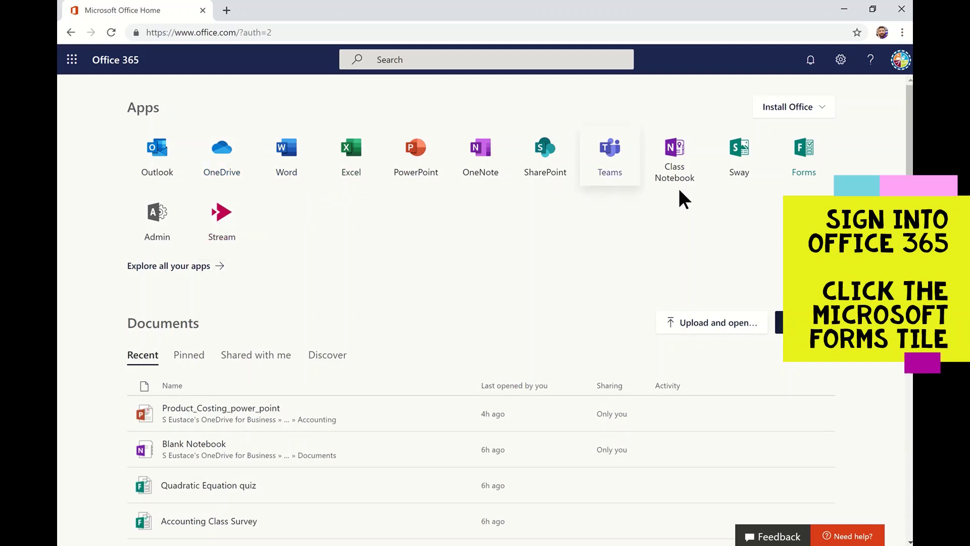
# - Start a new blank quiz in Microsoft Forms
pyautogui.click(805, 156)
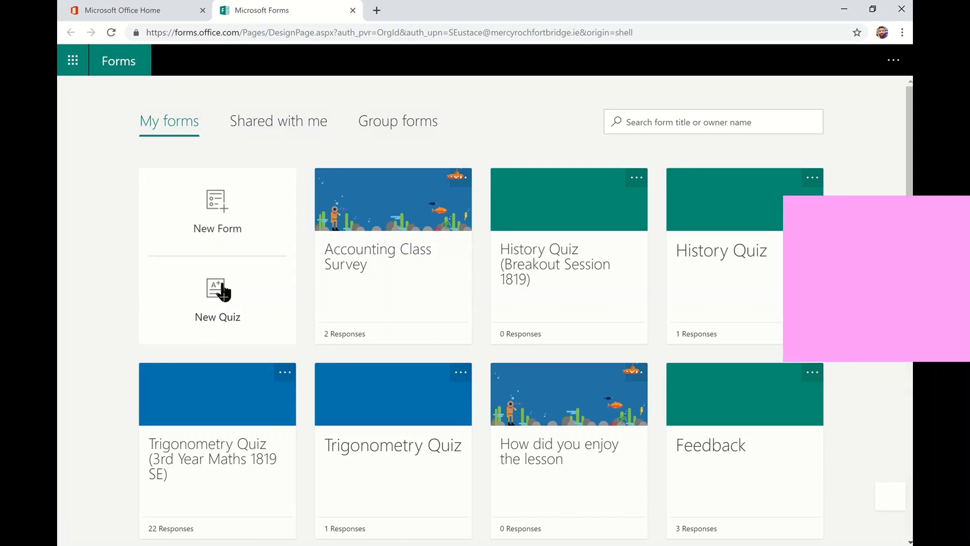
pyautogui.rightClick(218, 295)
pyautogui.click(214, 295)
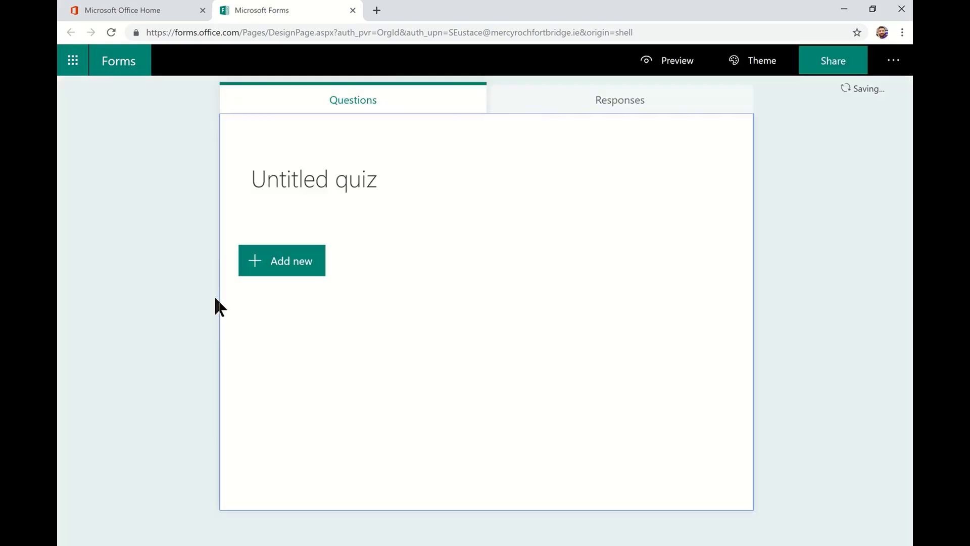
# - Title the quiz 'Algebra Quiz' and paste the same text into the description
pyautogui.click(356, 178)
pyautogui.write('A')
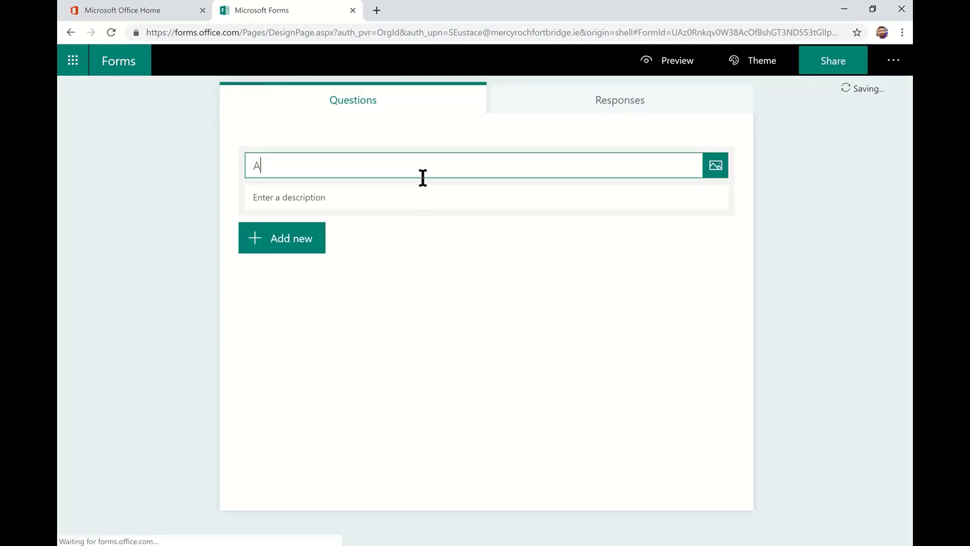
pyautogui.write('lgebra Quiz')
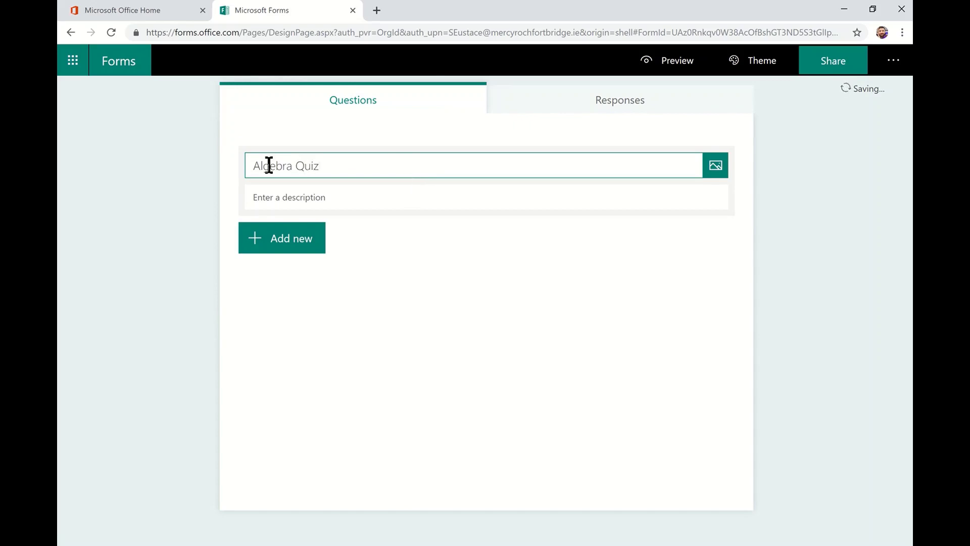
pyautogui.tripleClick(266, 165)
pyautogui.hotkey('ctrl', 'c')
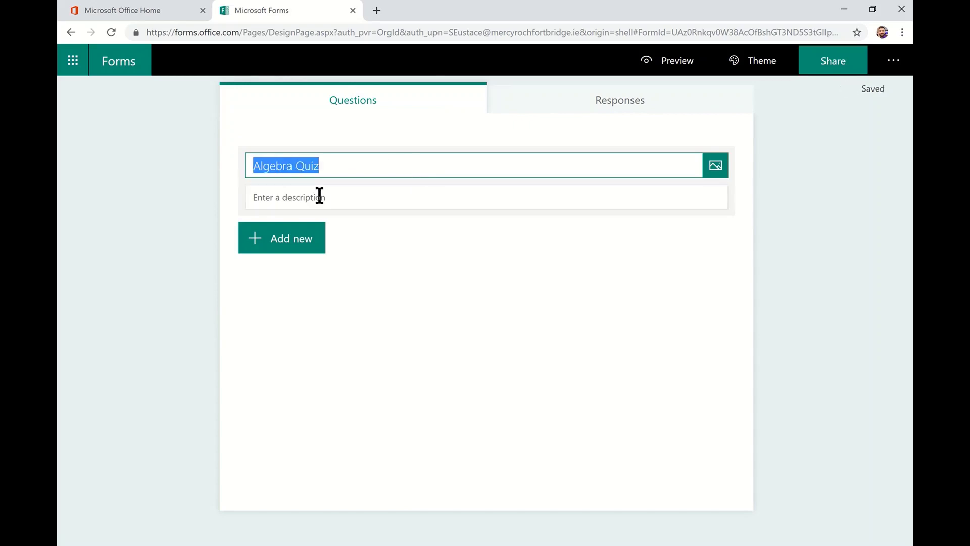
pyautogui.click(321, 197)
pyautogui.hotkey('ctrl', 'v')
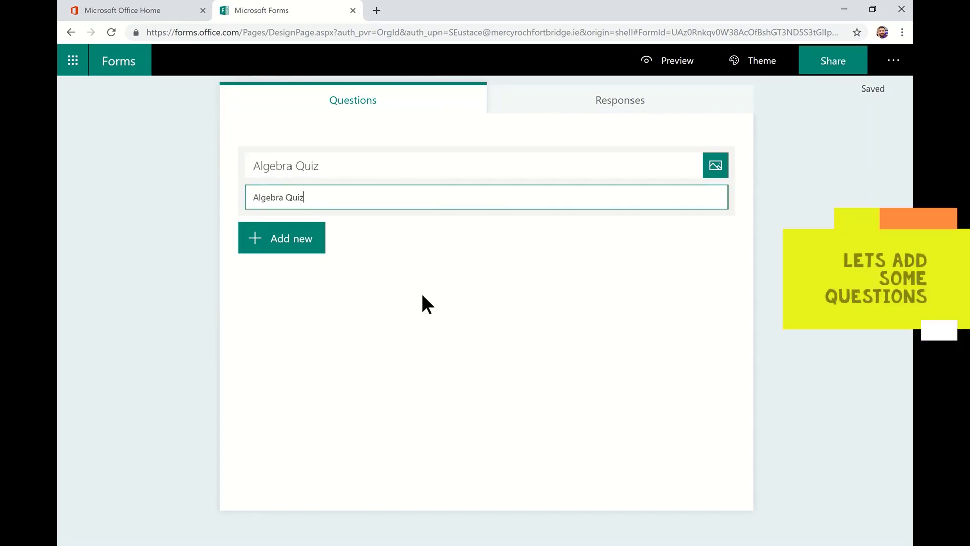
# - Add a Math-type choice question with the text 'Solve for x'
pyautogui.click(306, 242)
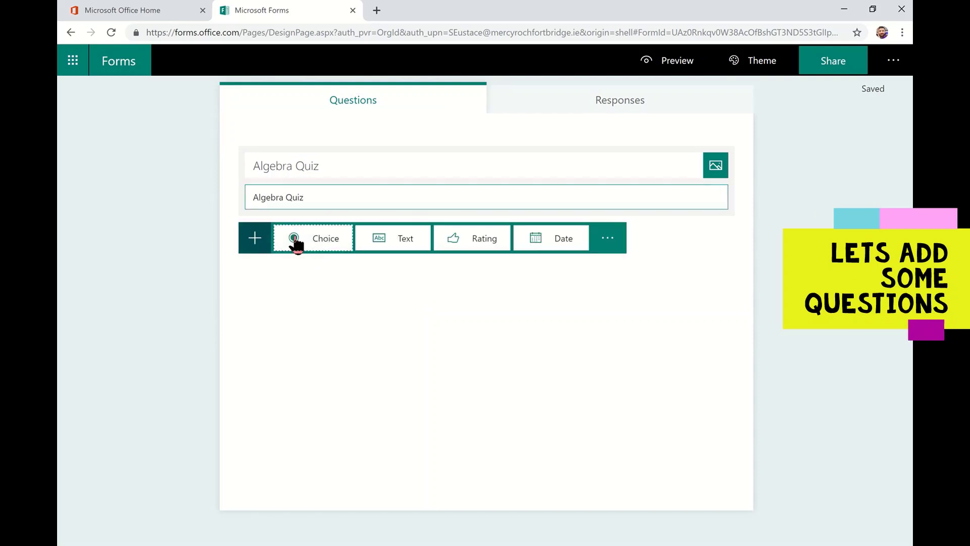
pyautogui.click(326, 238)
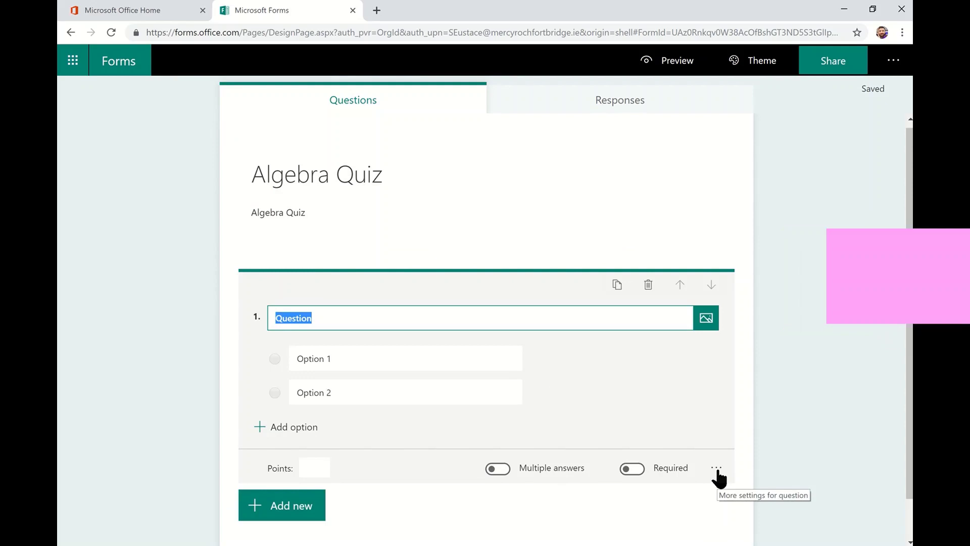
pyautogui.click(718, 468)
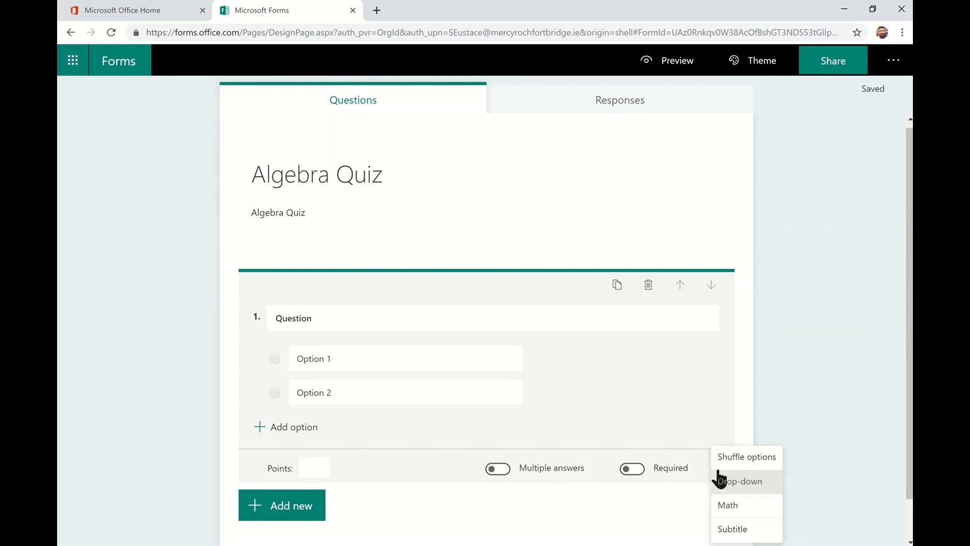
pyautogui.rightClick(755, 513)
pyautogui.click(719, 505)
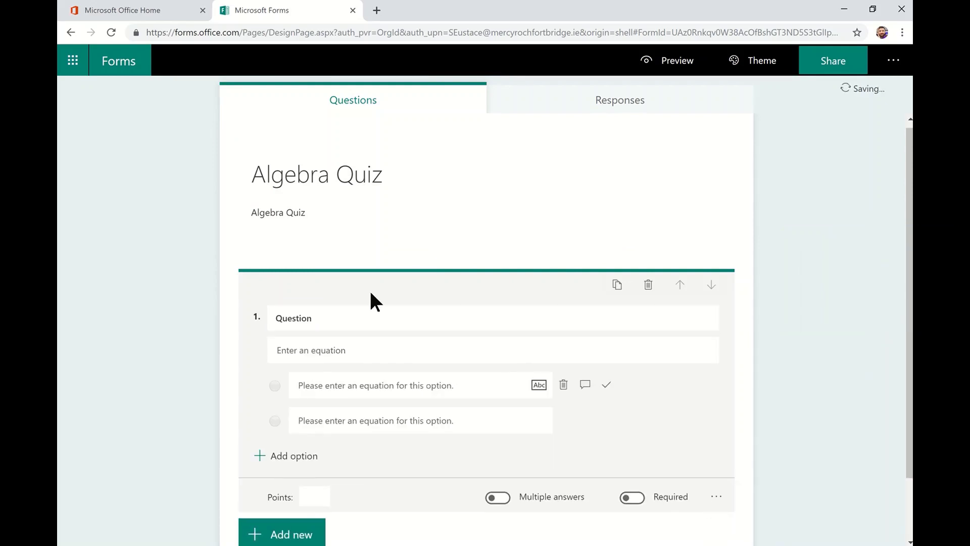
pyautogui.click(333, 318)
pyautogui.doubleClick(380, 324)
pyautogui.write('So')
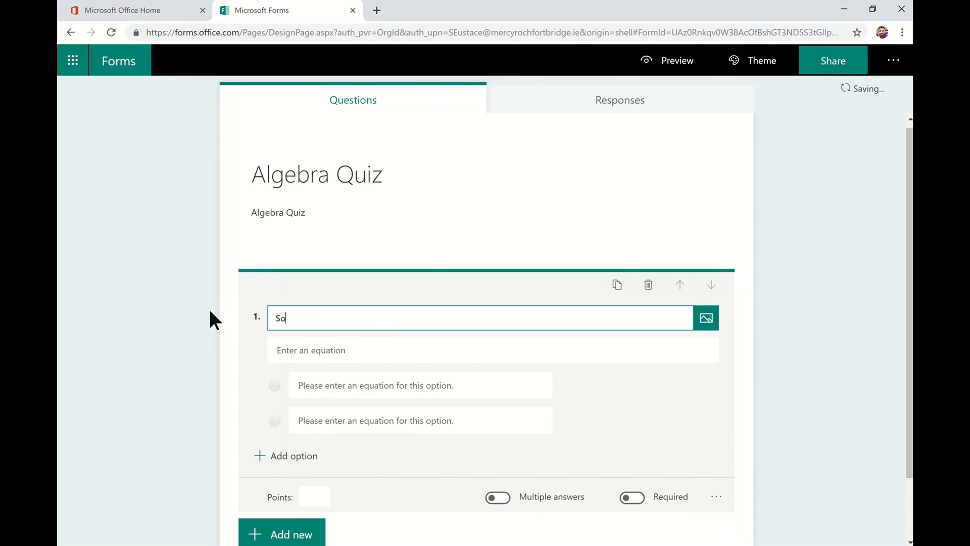
pyautogui.write('lve for x')
# - Enter the equation x + 6 = 10 and add all suggested answers, with x = 4 correct
pyautogui.click(311, 349)
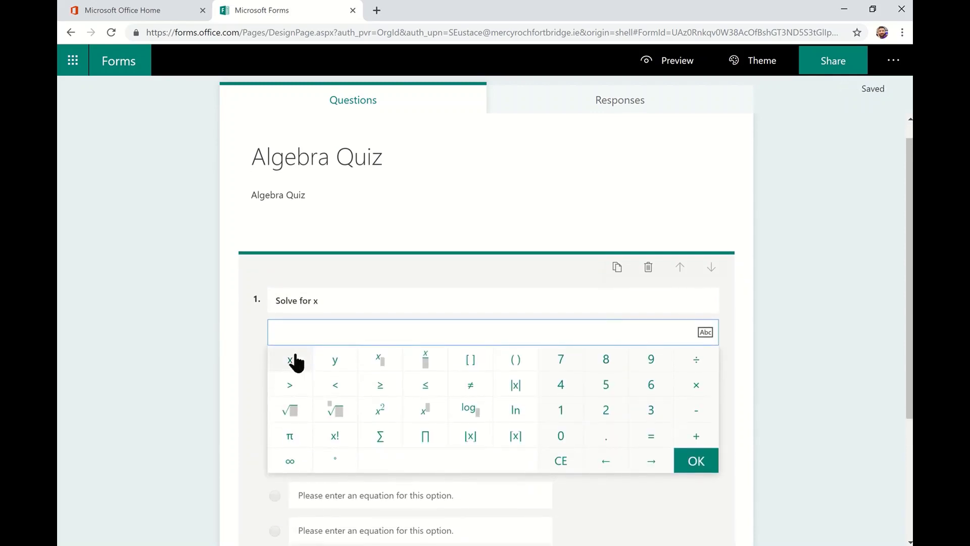
pyautogui.write('x')
pyautogui.click(290, 360)
pyautogui.click(696, 436)
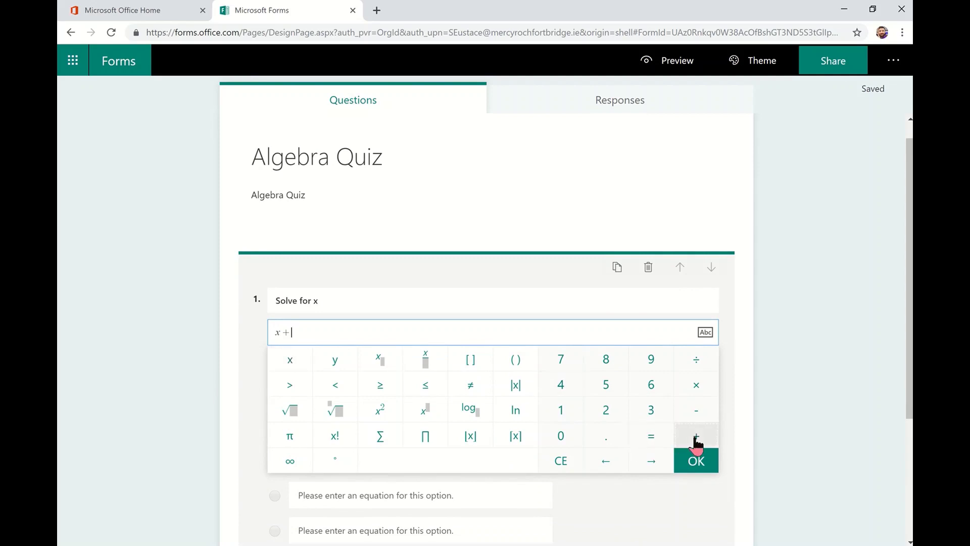
pyautogui.click(650, 384)
pyautogui.click(651, 436)
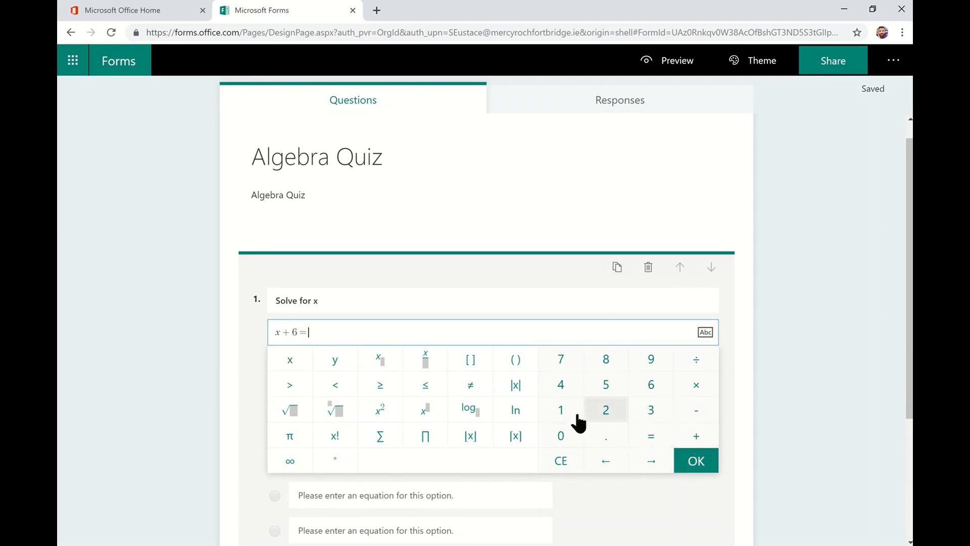
pyautogui.click(561, 409)
pyautogui.click(561, 436)
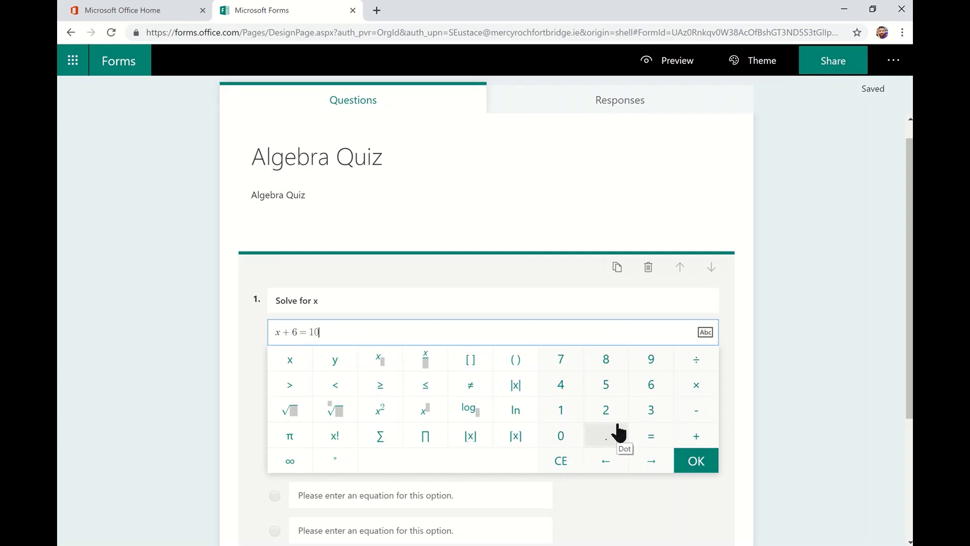
pyautogui.click(696, 461)
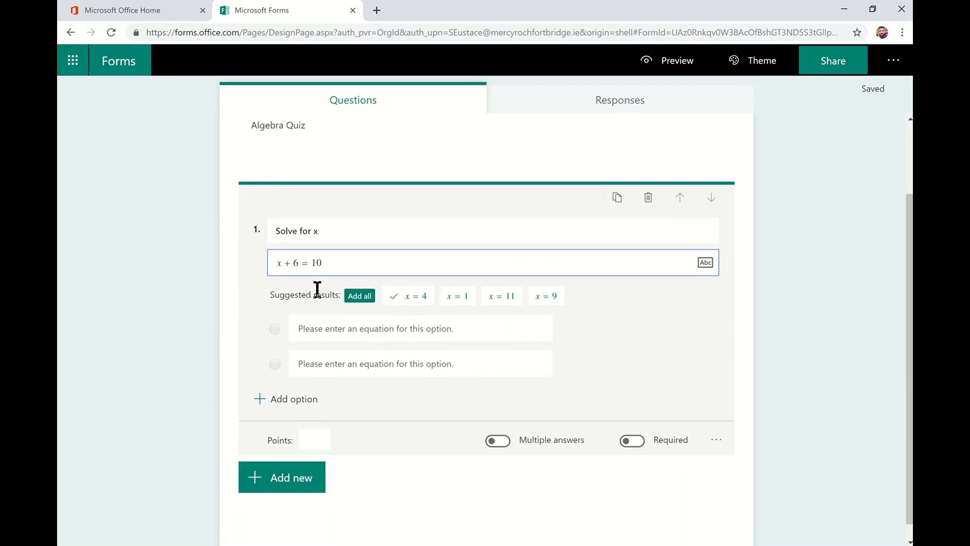
pyautogui.click(360, 297)
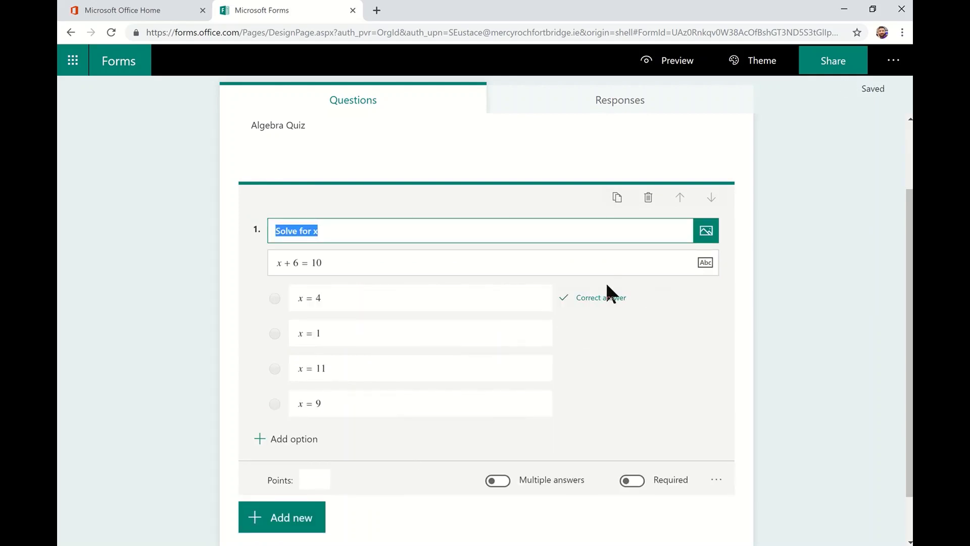
# - Make question 1 worth 10 points and required, then add all three suggested questions
pyautogui.click(315, 479)
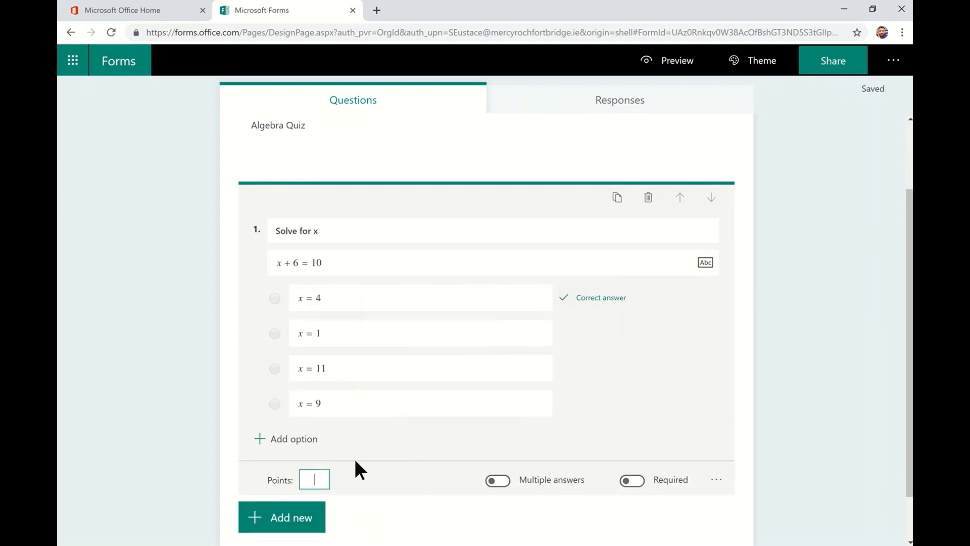
pyautogui.write('10')
pyautogui.click(632, 479)
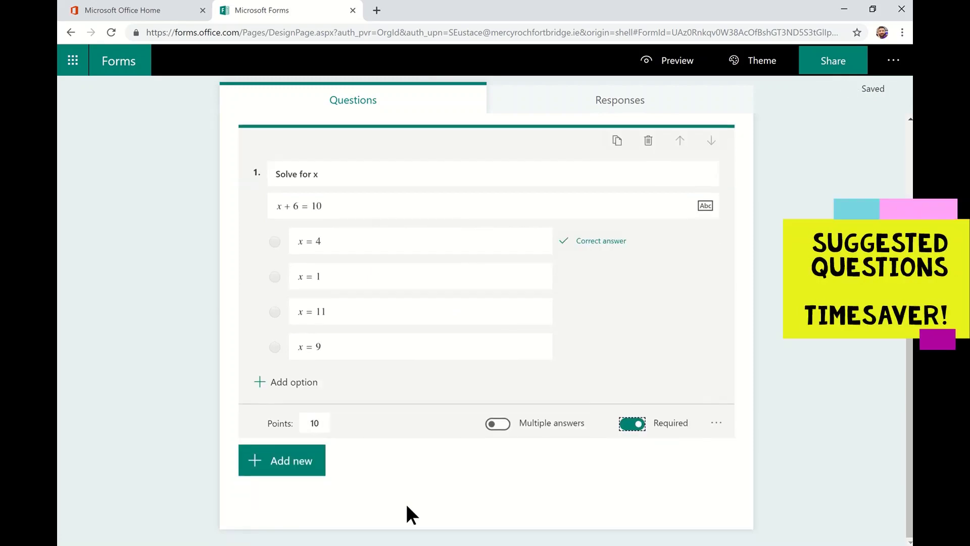
pyautogui.click(304, 464)
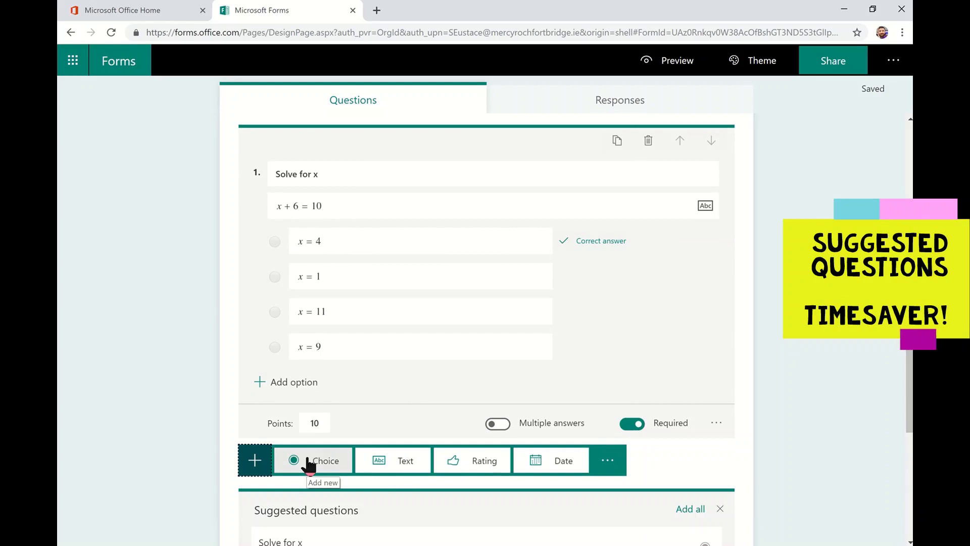
pyautogui.scroll(-3, 404, 465)
pyautogui.scroll(-2, 403, 465)
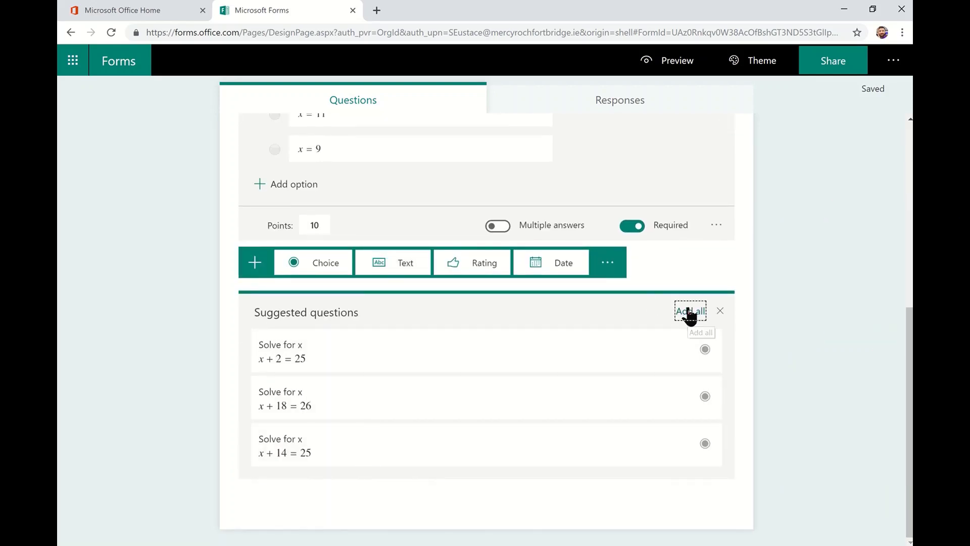
pyautogui.click(690, 311)
pyautogui.scroll(-3, 758, 250)
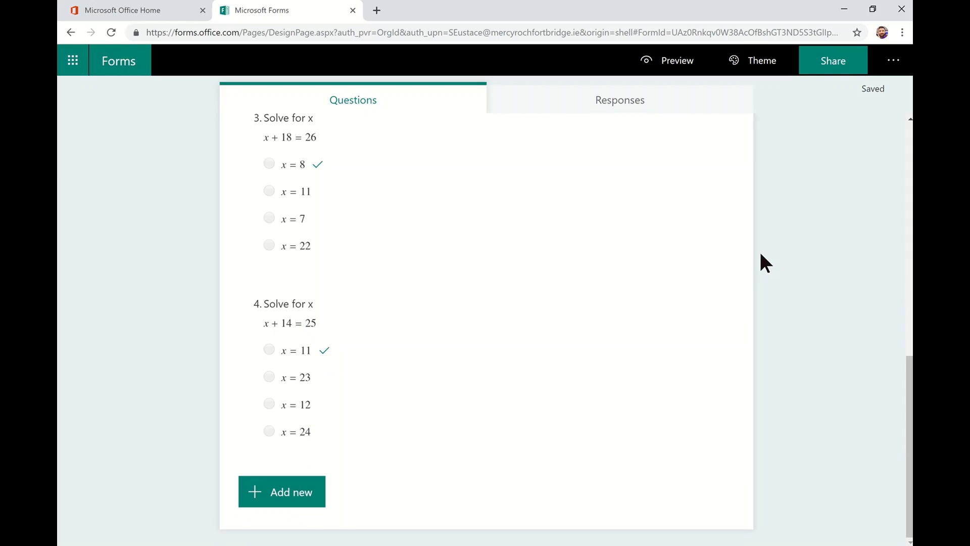
pyautogui.scroll(5, 796, 304)
# - In preview, answer x = 4, 23, 8 and 11, submit, and view the 10/10 result
pyautogui.click(677, 60)
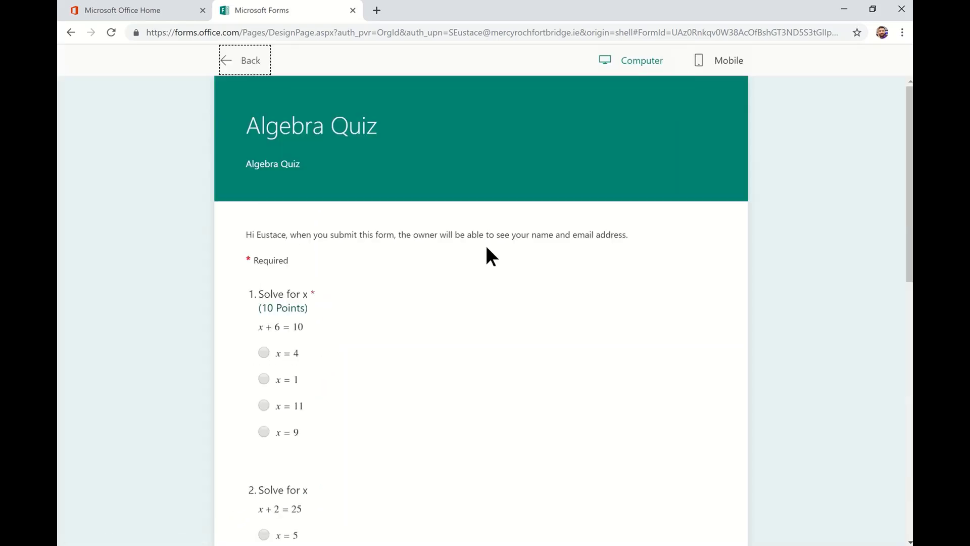
pyautogui.scroll(-3, 431, 309)
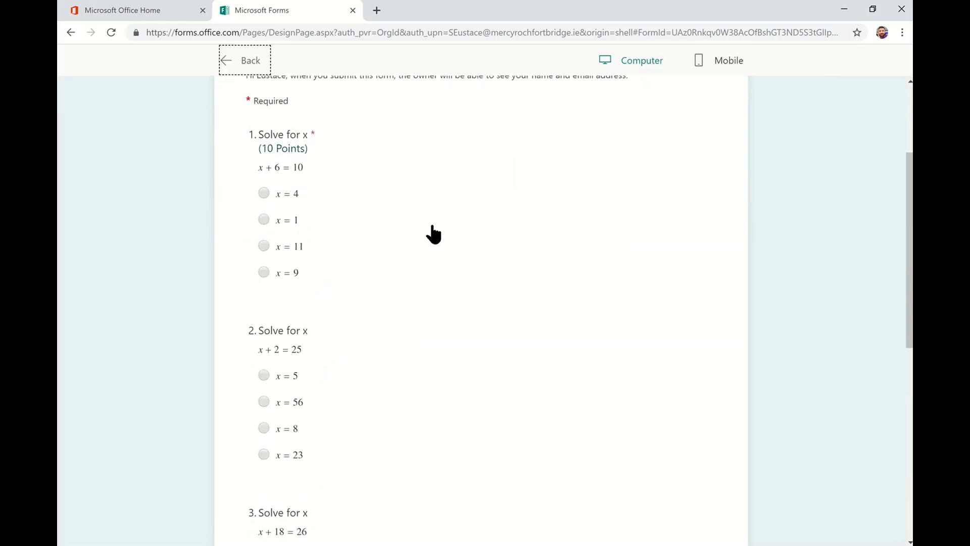
pyautogui.click(264, 193)
pyautogui.scroll(-2, 344, 250)
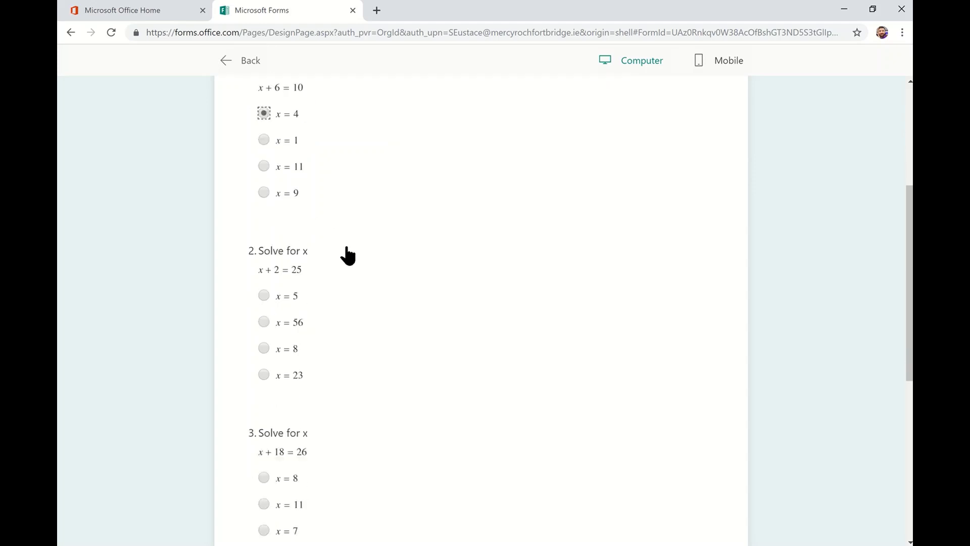
pyautogui.rightClick(264, 329)
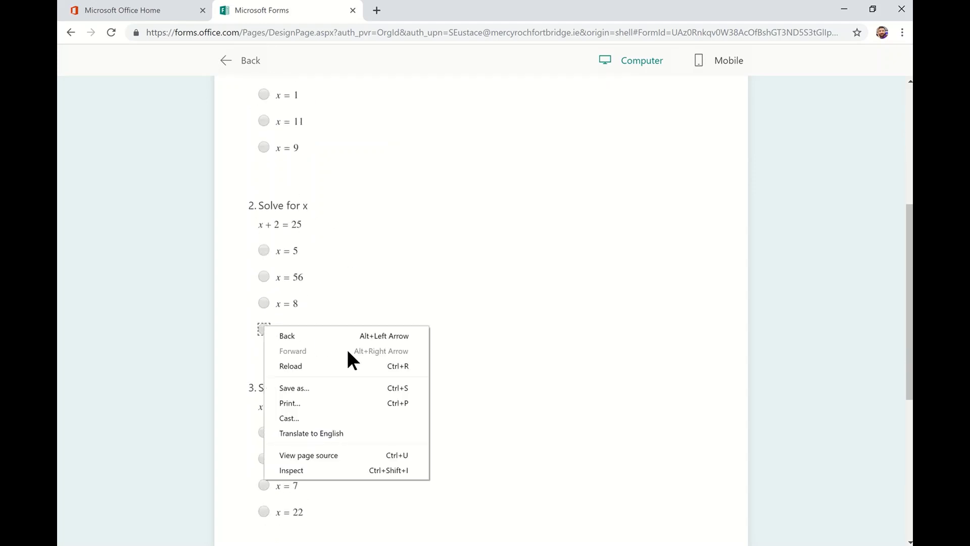
pyautogui.click(263, 328)
pyautogui.scroll(-2, 341, 348)
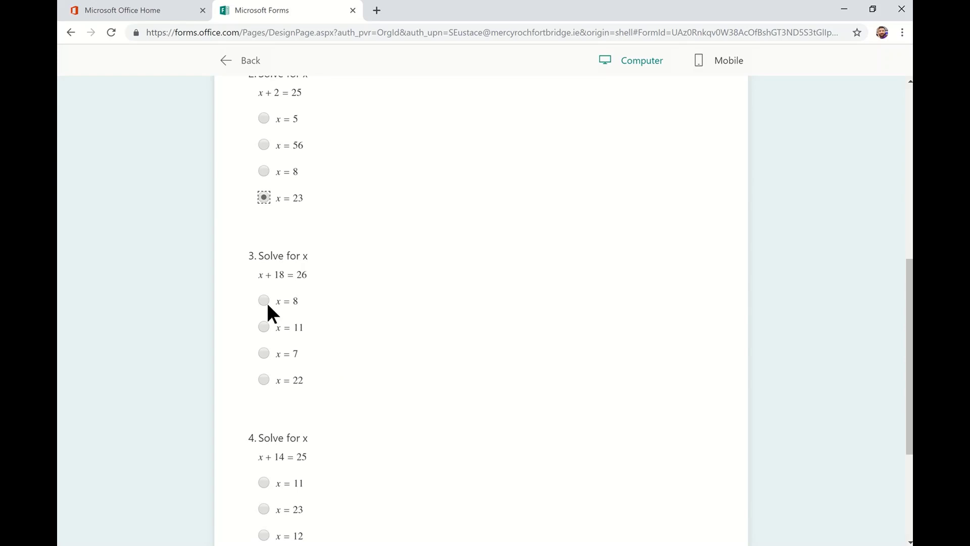
pyautogui.click(264, 301)
pyautogui.scroll(-2, 345, 360)
pyautogui.click(264, 355)
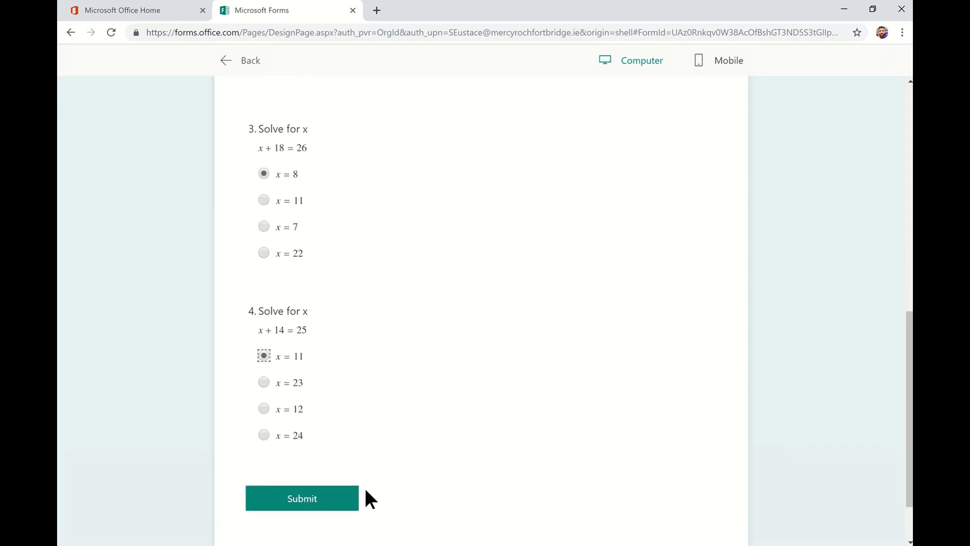
pyautogui.click(333, 498)
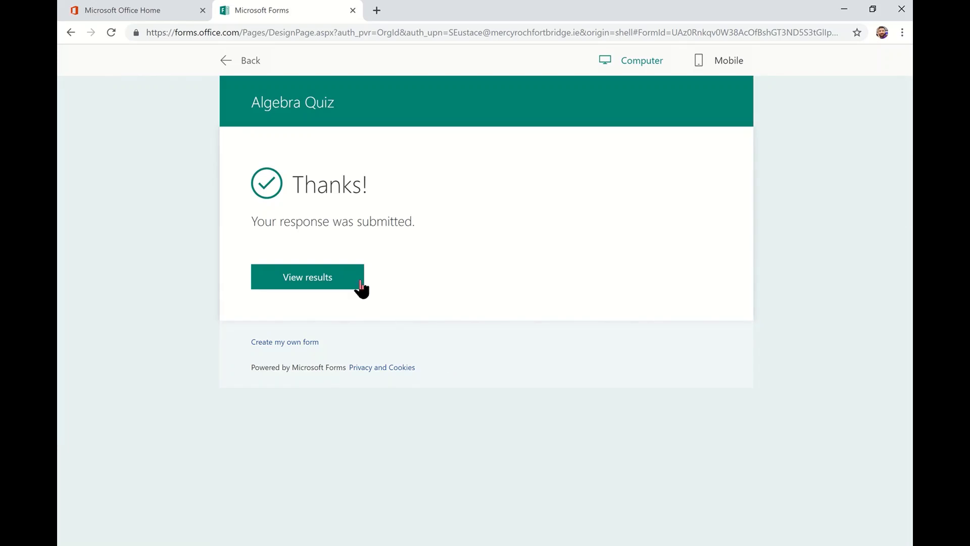
pyautogui.click(336, 281)
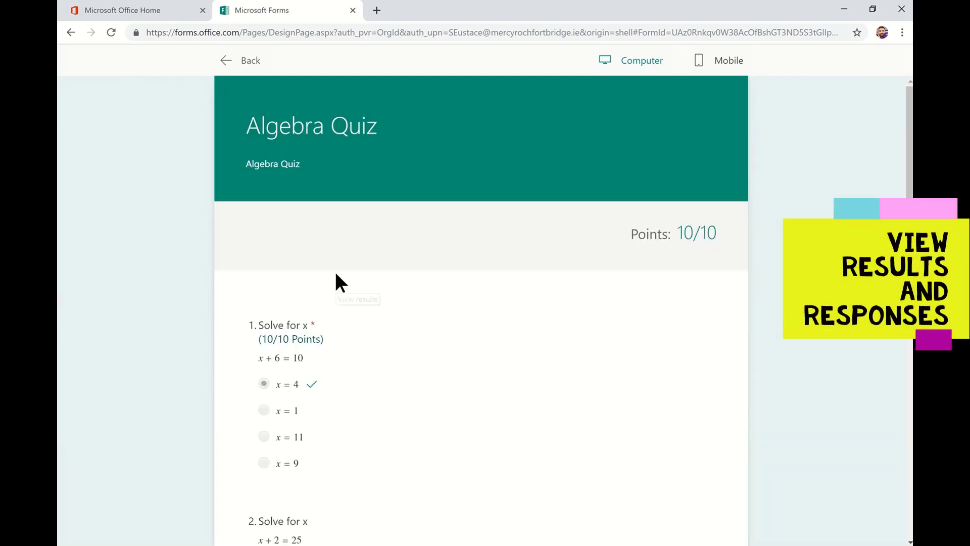
pyautogui.scroll(-5, 440, 264)
pyautogui.scroll(-5, 440, 265)
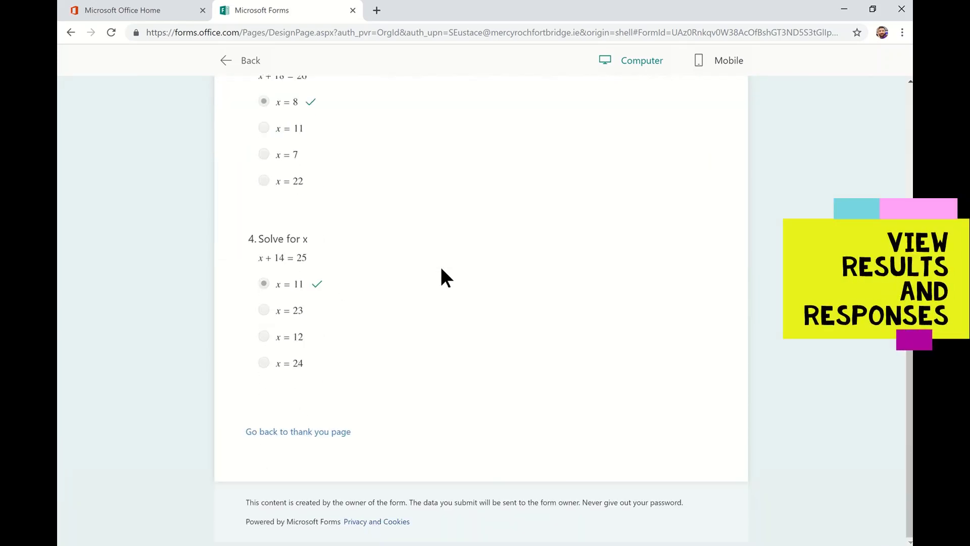
pyautogui.scroll(10, 440, 264)
# - Leave the preview and open Responses, showing 1 response with an average score of 10
pyautogui.click(226, 59)
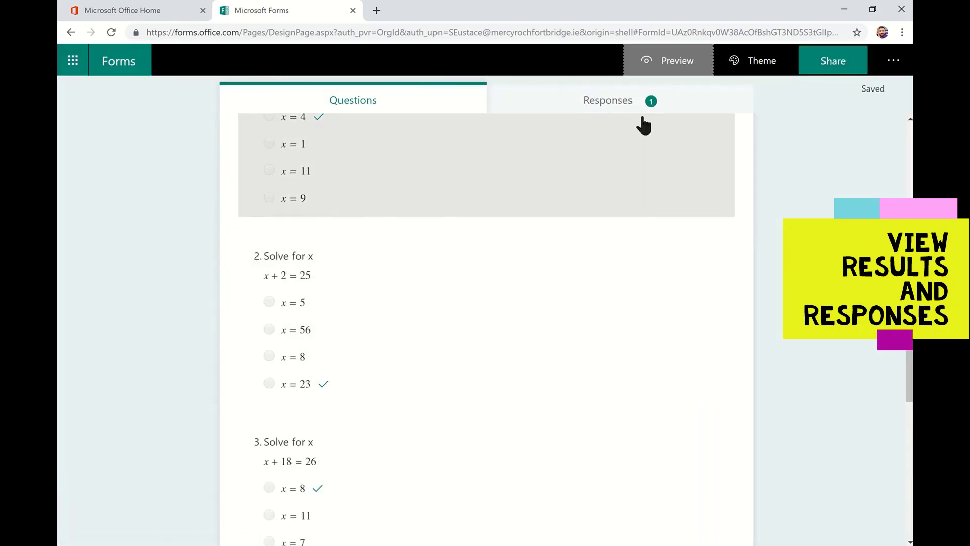
pyautogui.click(635, 106)
pyautogui.scroll(-3, 515, 275)
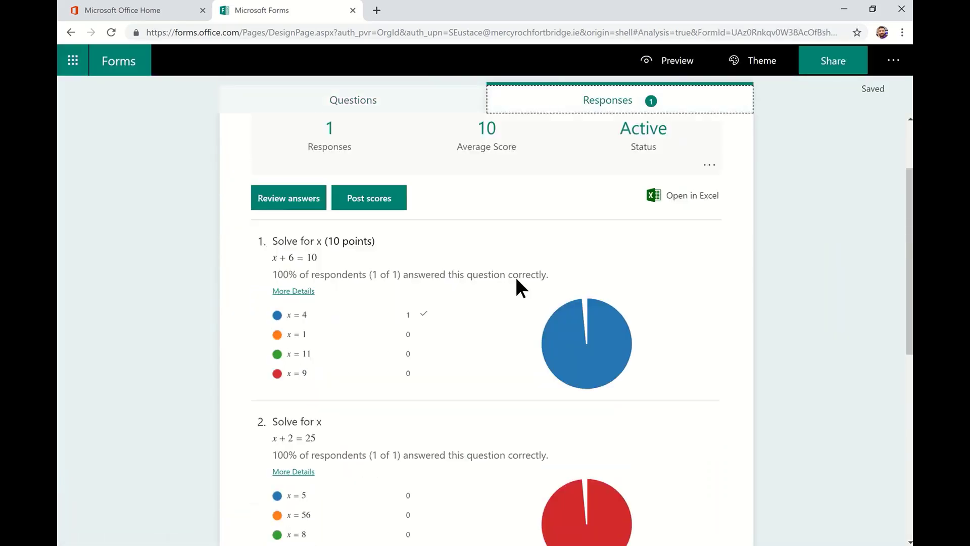
pyautogui.scroll(-5, 515, 275)
pyautogui.scroll(4, 514, 276)
pyautogui.scroll(4, 515, 276)
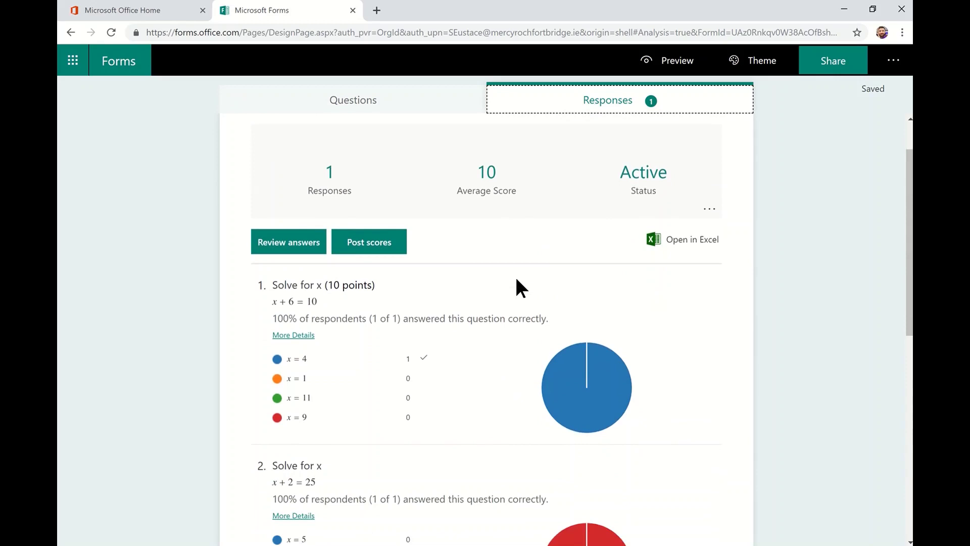
pyautogui.scroll(-1, 514, 275)
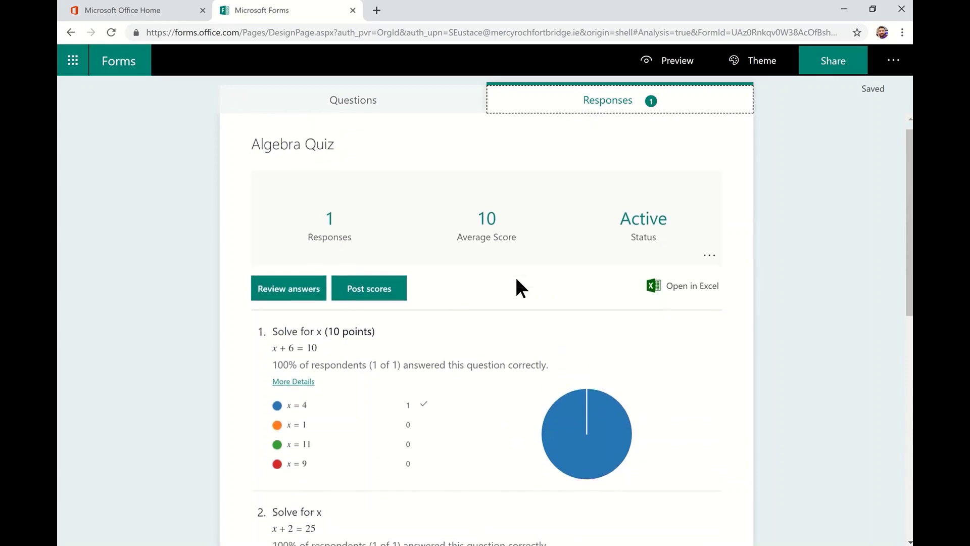